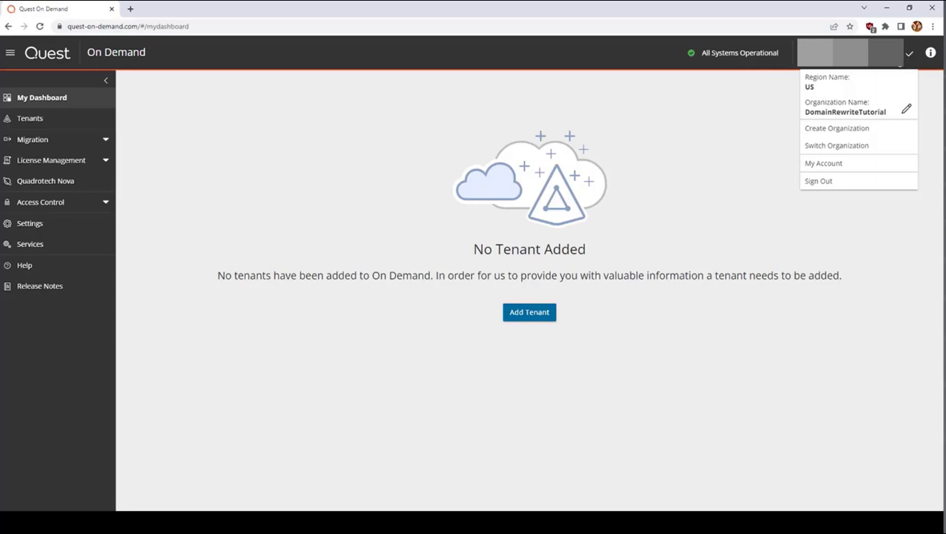
- Open the Domain Rewrite migration service and create a project with Domain Rewrite as both name and description
click(170, 143)
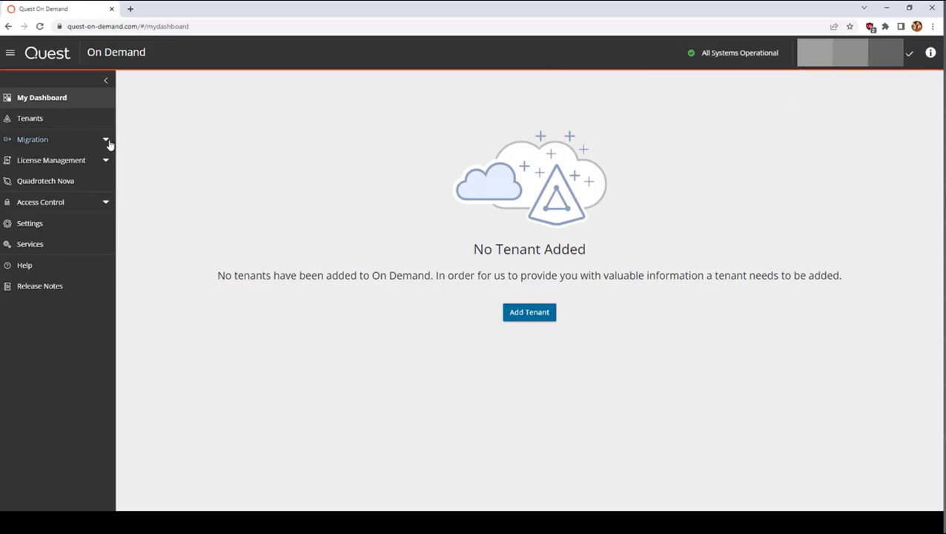
click(108, 142)
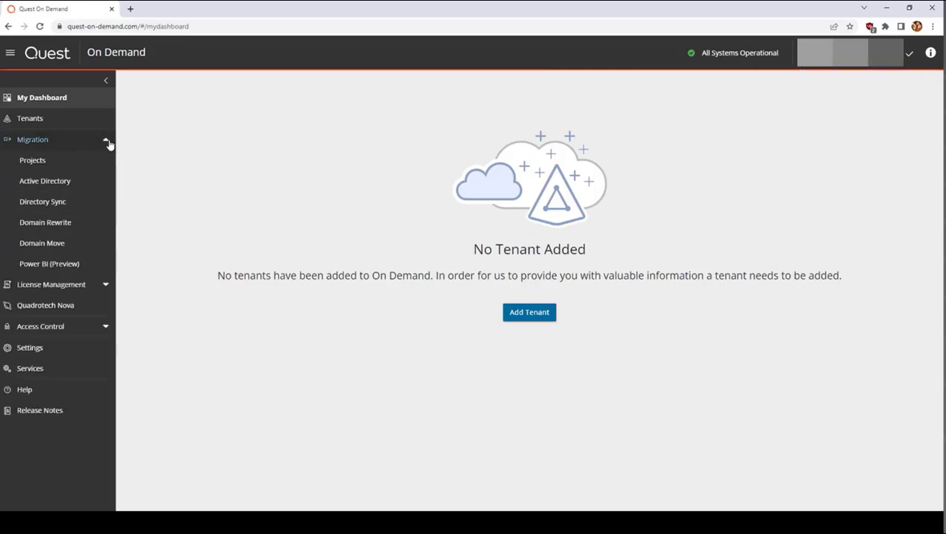
click(59, 227)
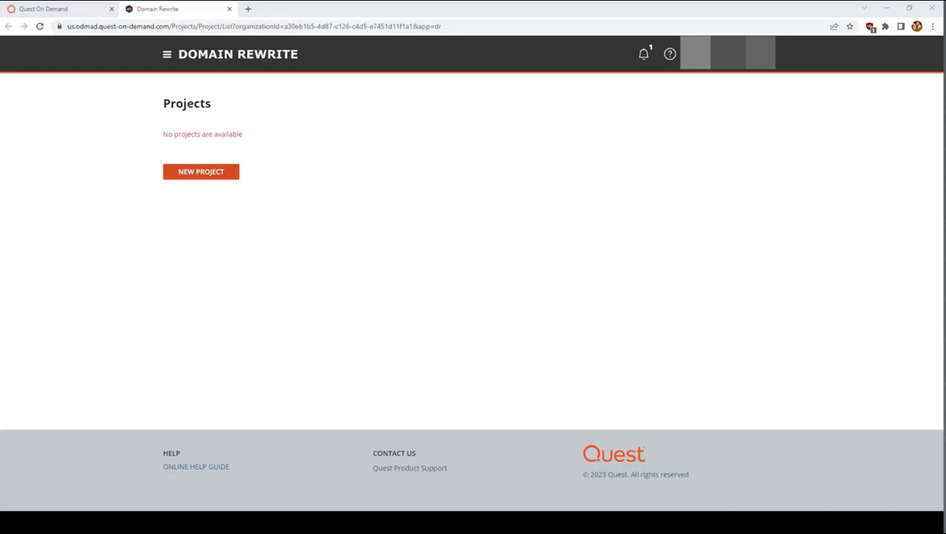
click(207, 175)
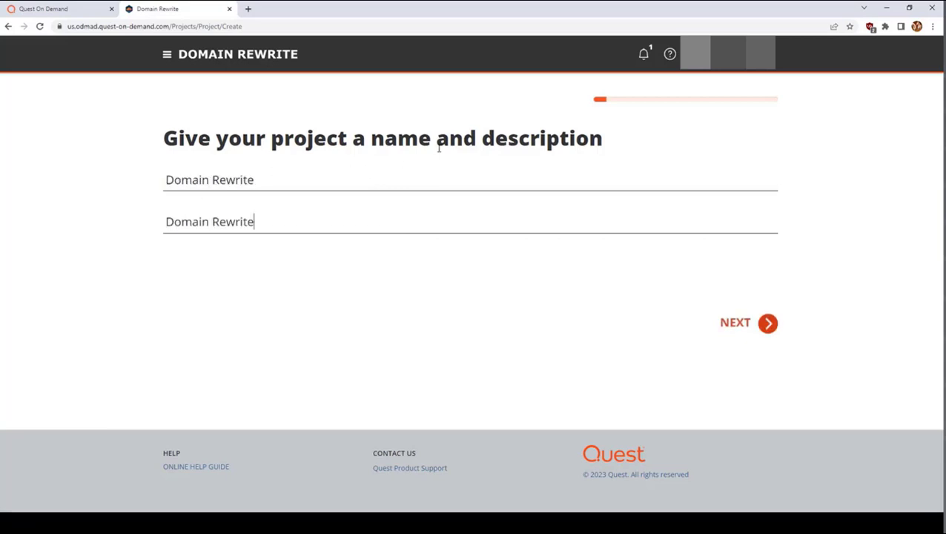
click(768, 326)
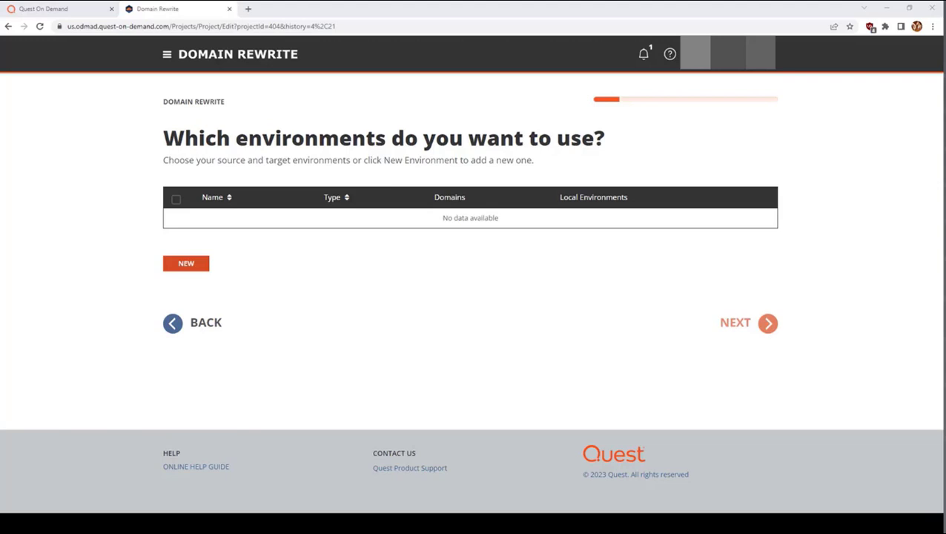
- Start adding a commercial or GCC tenant as an environment and sign in with the tenant account's e-mail and password
click(178, 269)
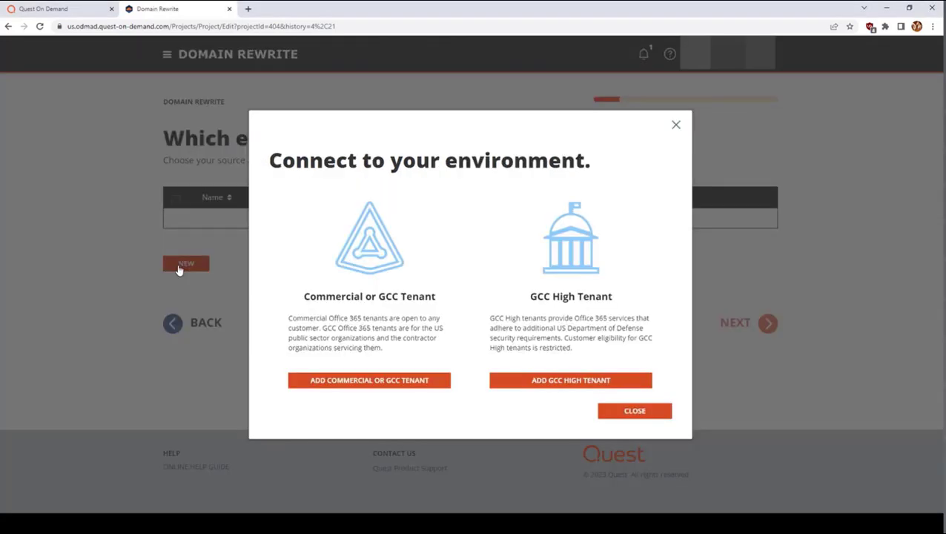
click(401, 381)
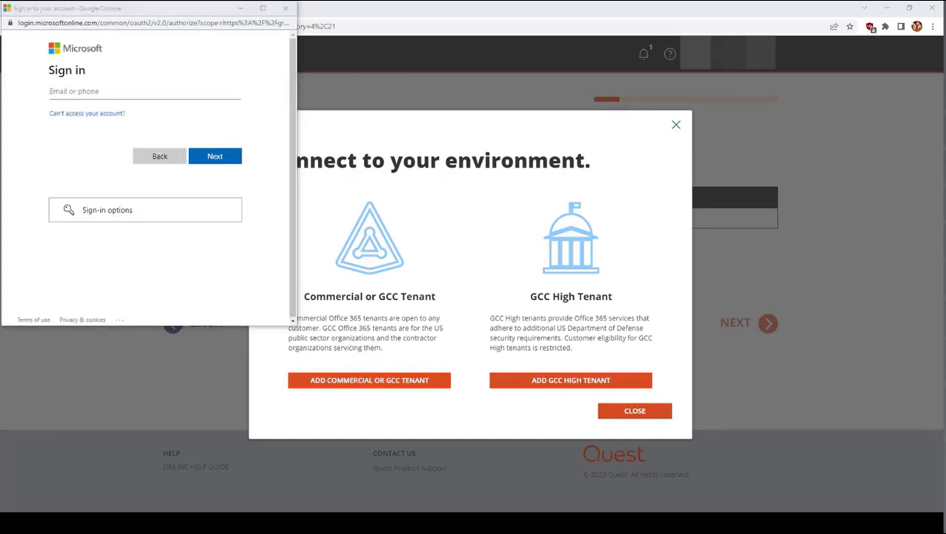
text(E)
click(224, 158)
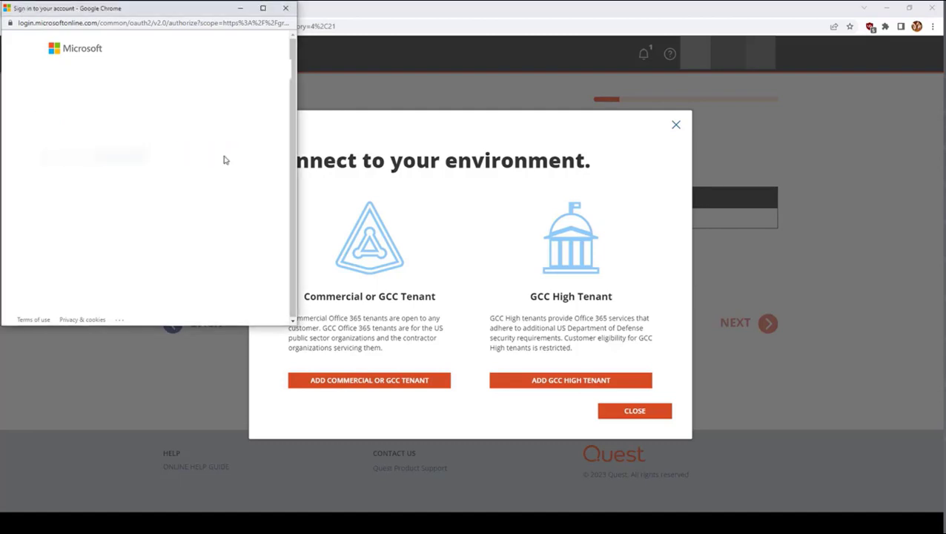
text(••••••••••)
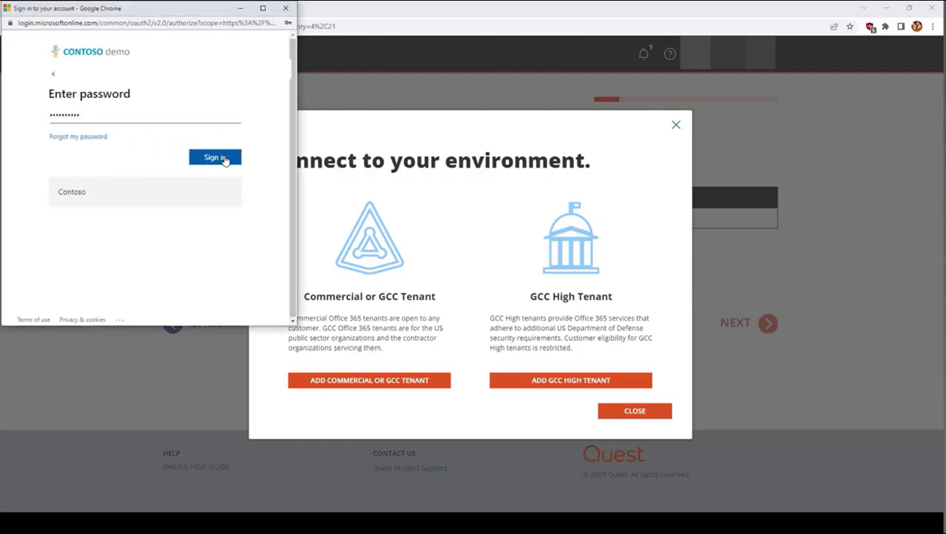
click(214, 157)
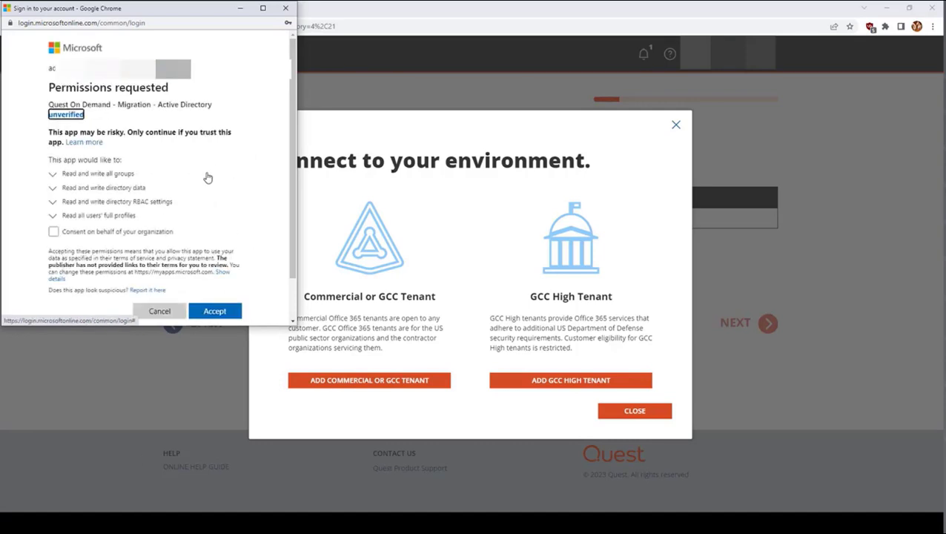
- Consent on behalf of the organization, accept the requested permissions and finish connecting the Contoso environment
click(62, 235)
scroll(192, 287, down, 2)
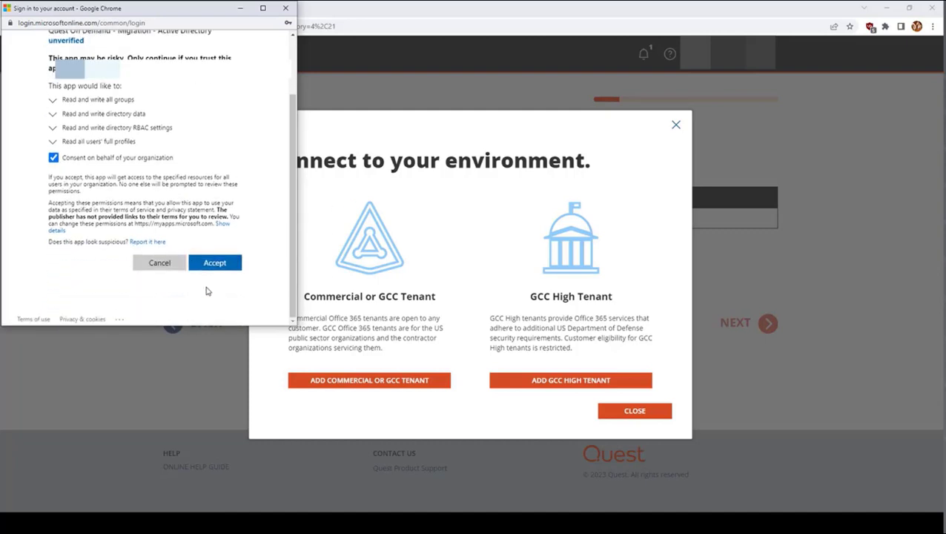
click(212, 270)
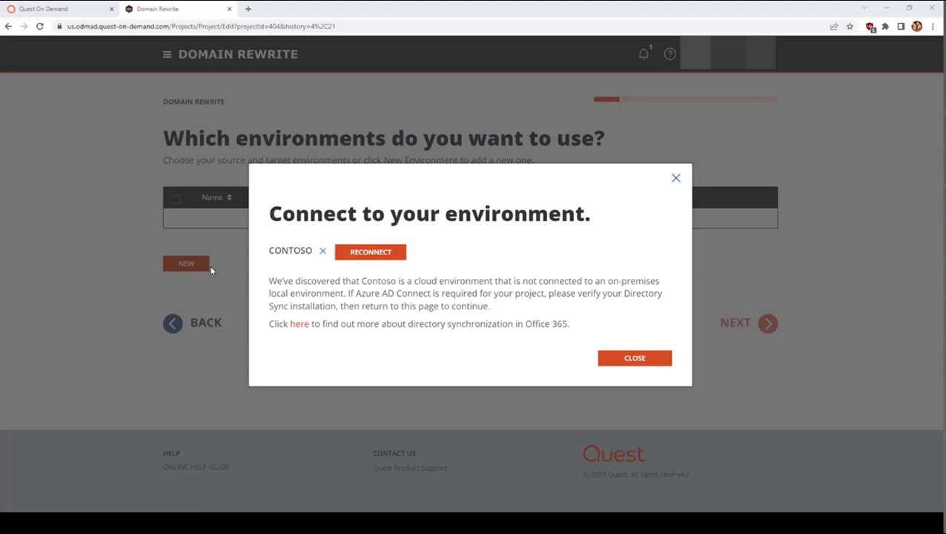
click(630, 359)
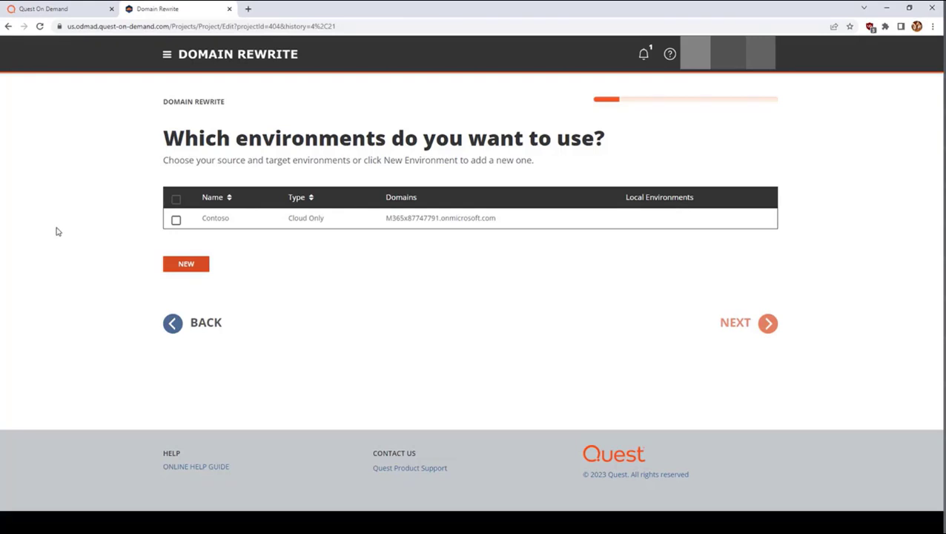
- Add the BC-Target tenant as a second environment, consenting on behalf of the organization and keeping BC-Target Local selected
click(187, 265)
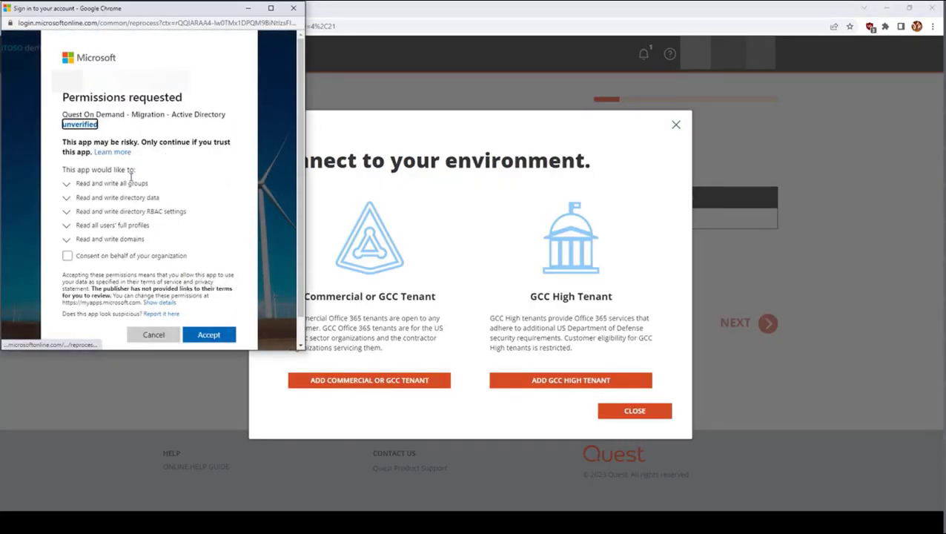
click(66, 255)
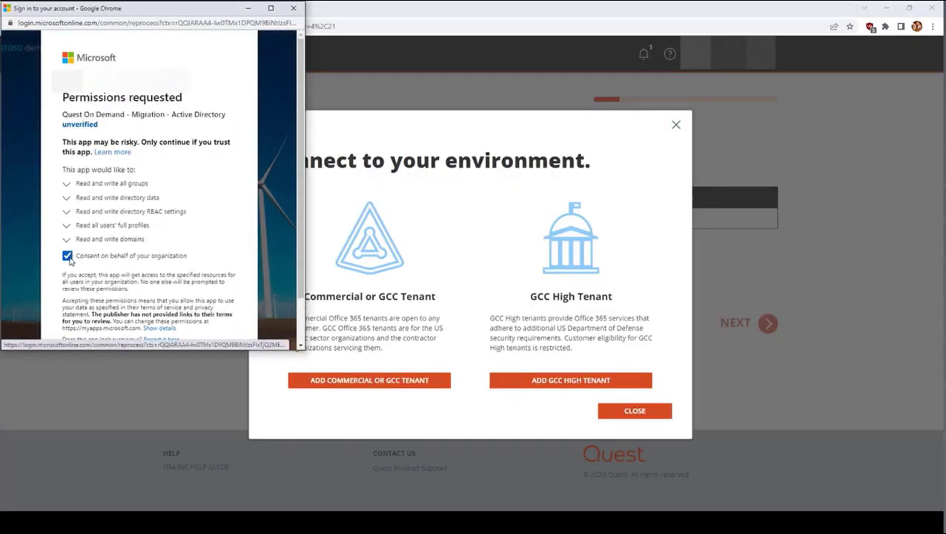
scroll(111, 259, down, 2)
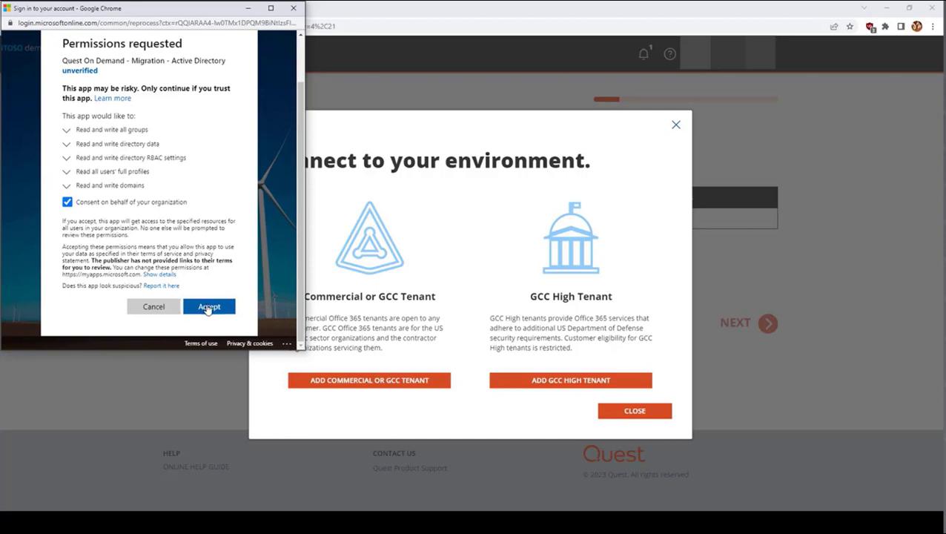
click(209, 307)
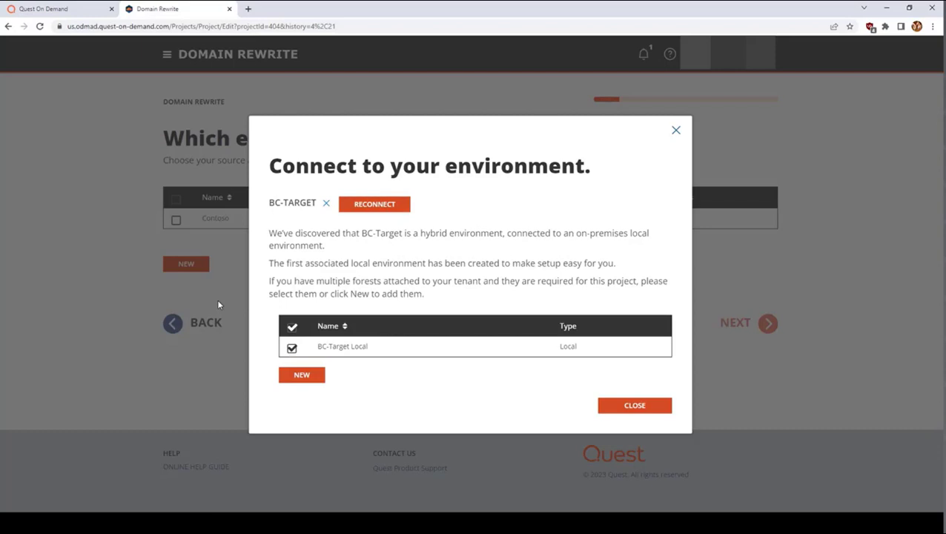
click(636, 406)
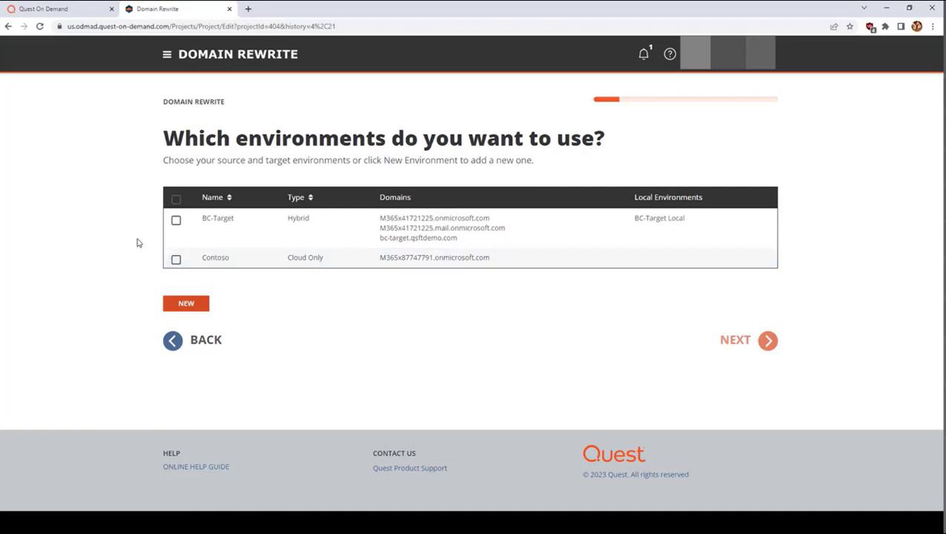
- Include both the BC-Target and Contoso environments in the project and continue to the environment pairs
click(175, 220)
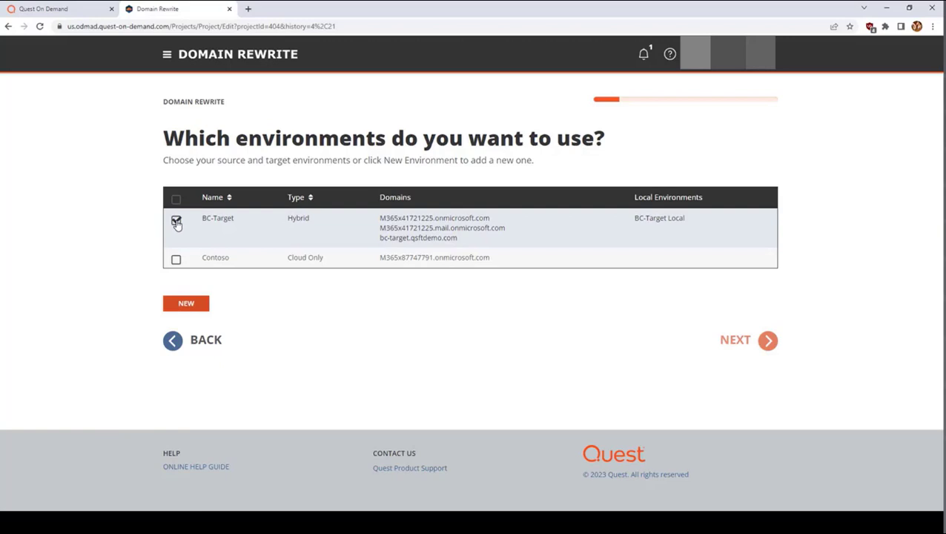
click(176, 260)
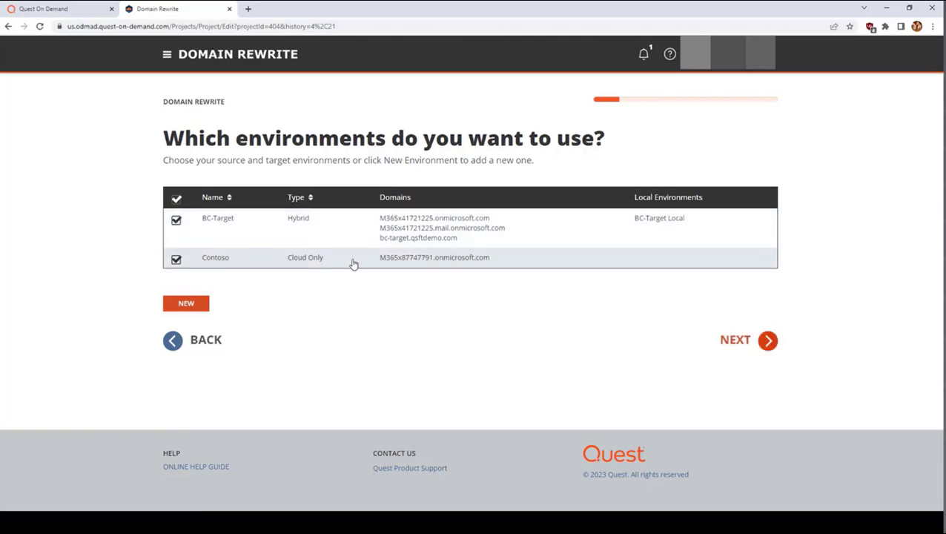
click(768, 344)
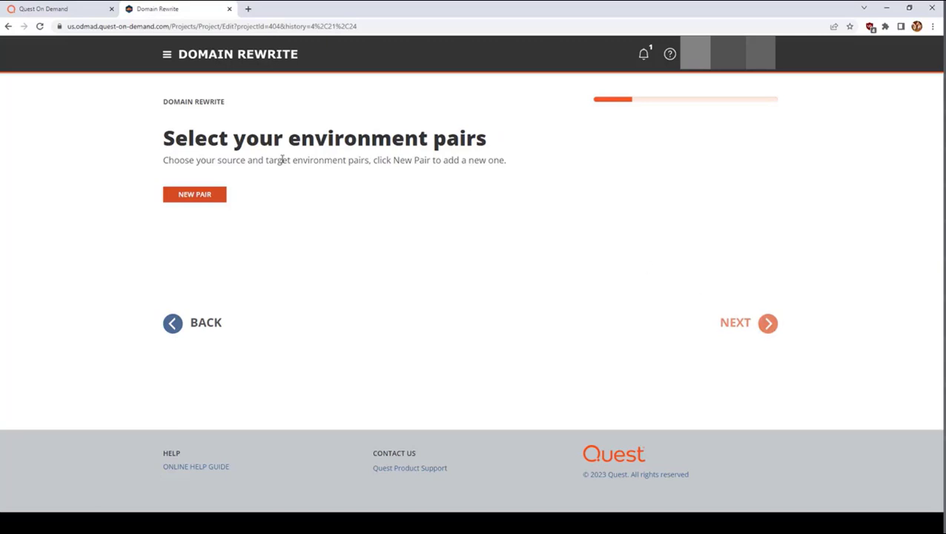
- Add an environment pair with Contoso as the source and BC-Target as the target
click(214, 197)
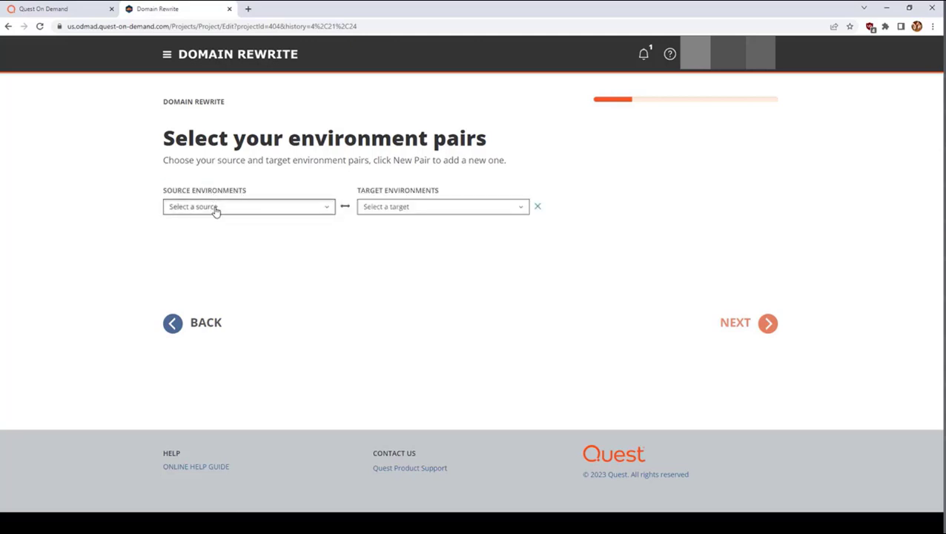
click(215, 209)
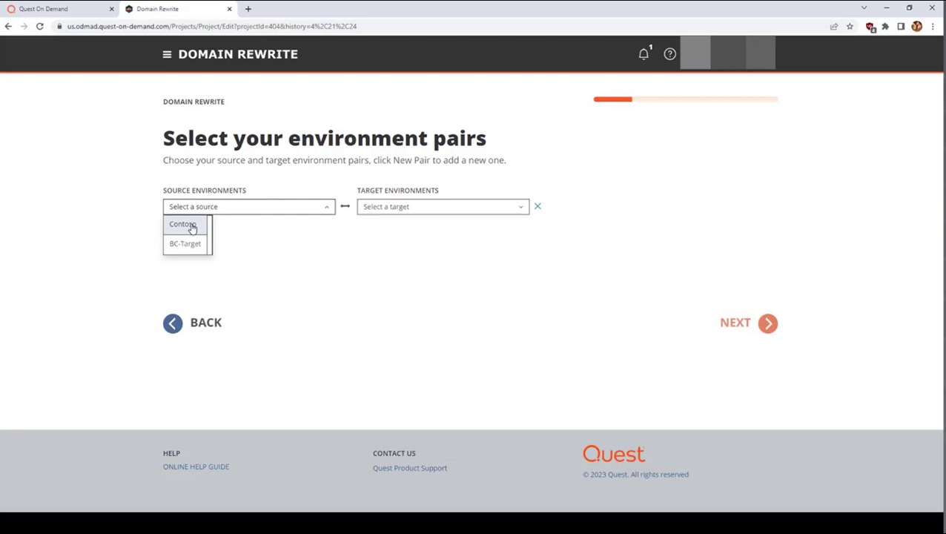
click(190, 225)
click(433, 206)
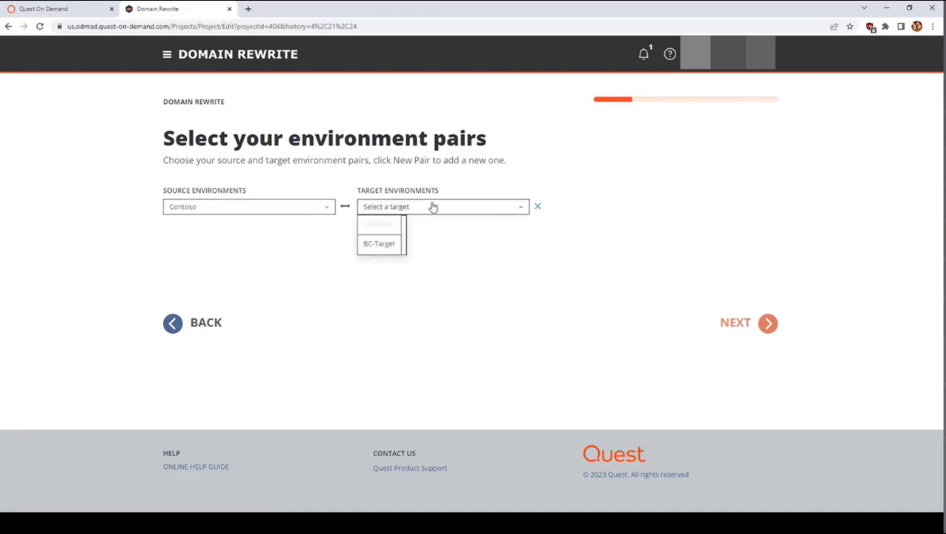
click(382, 246)
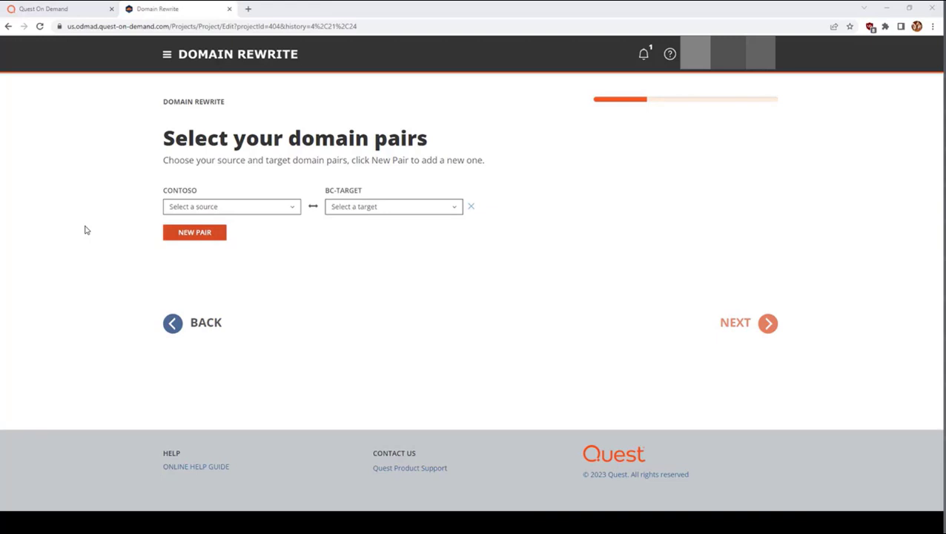
- Pair source domain bc-source.qsftdemo.com with target domain bc-target.qsftdemo.com, and keep discovery set to all users and mailboxes
click(251, 206)
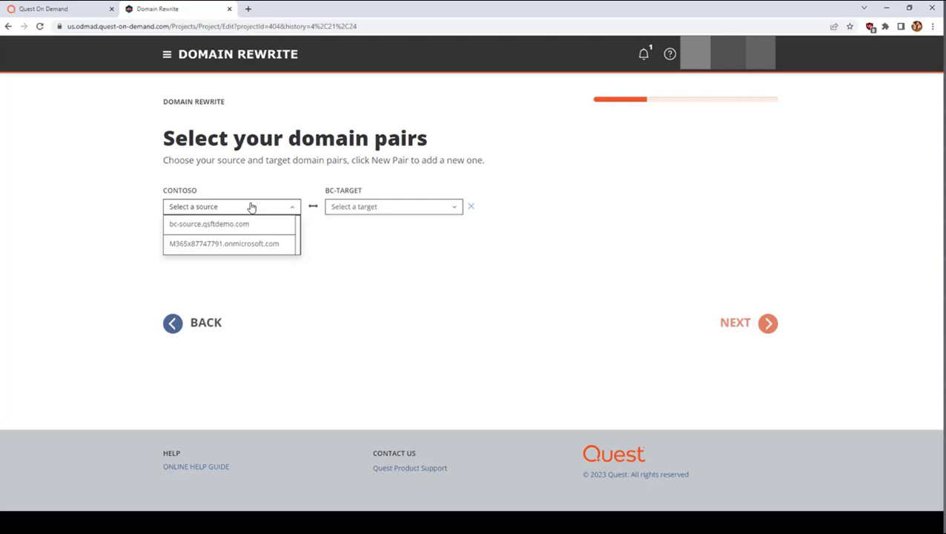
click(222, 224)
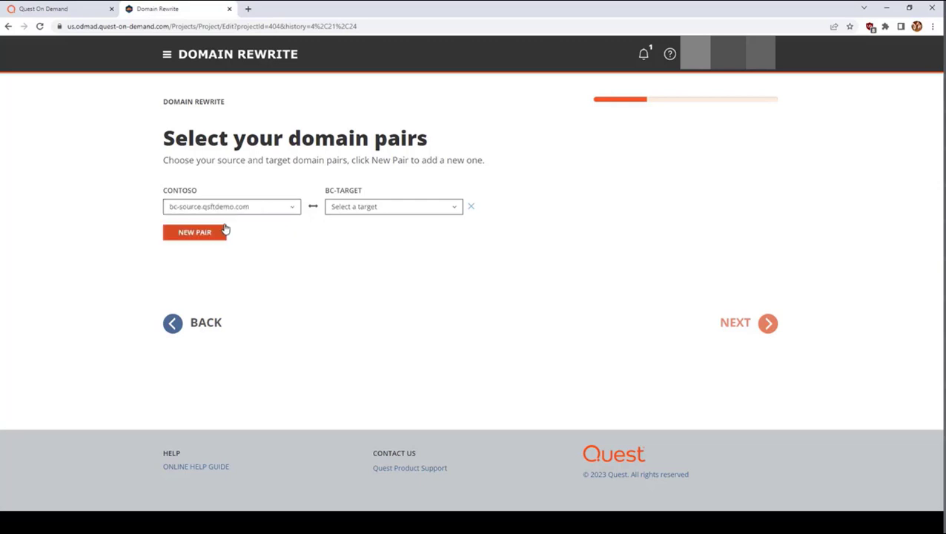
click(389, 207)
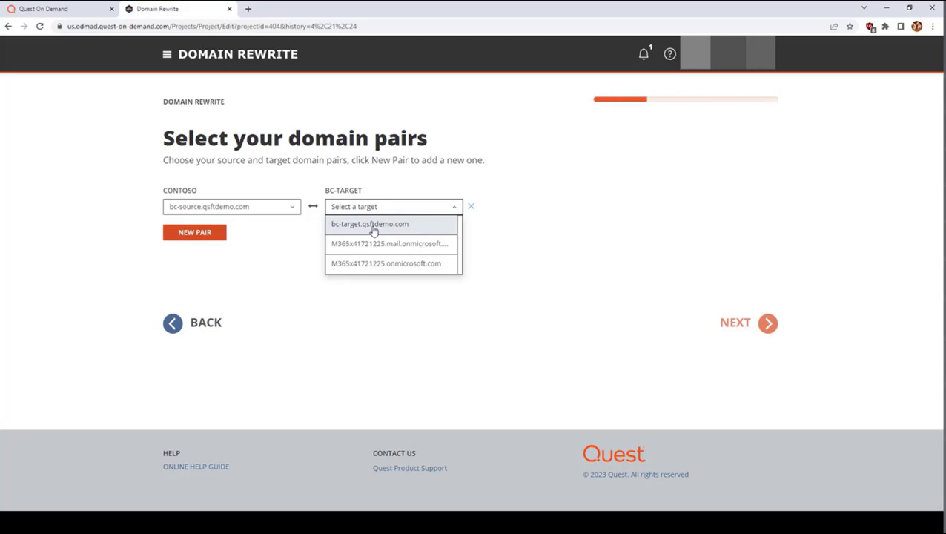
click(374, 226)
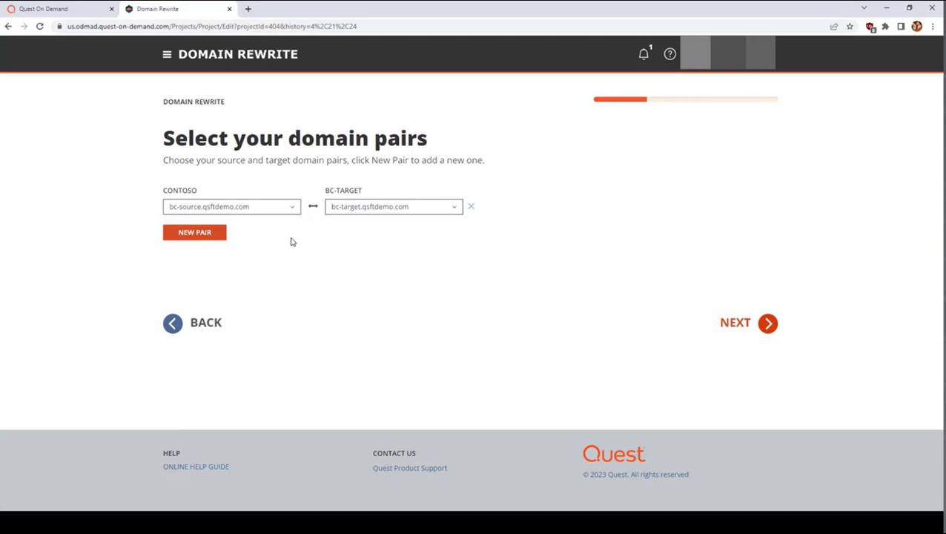
click(760, 332)
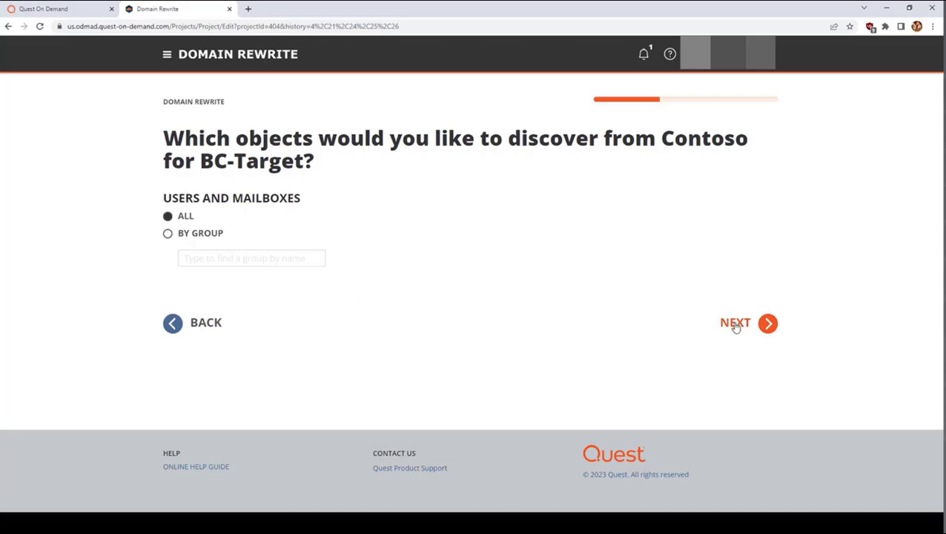
click(736, 324)
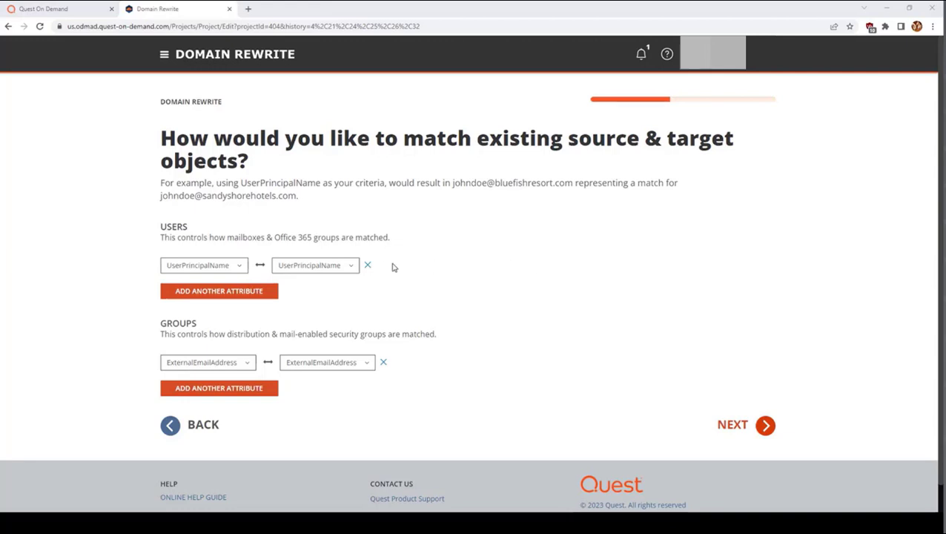
- Look through the source attributes available for matching users between the source and target environments
click(234, 267)
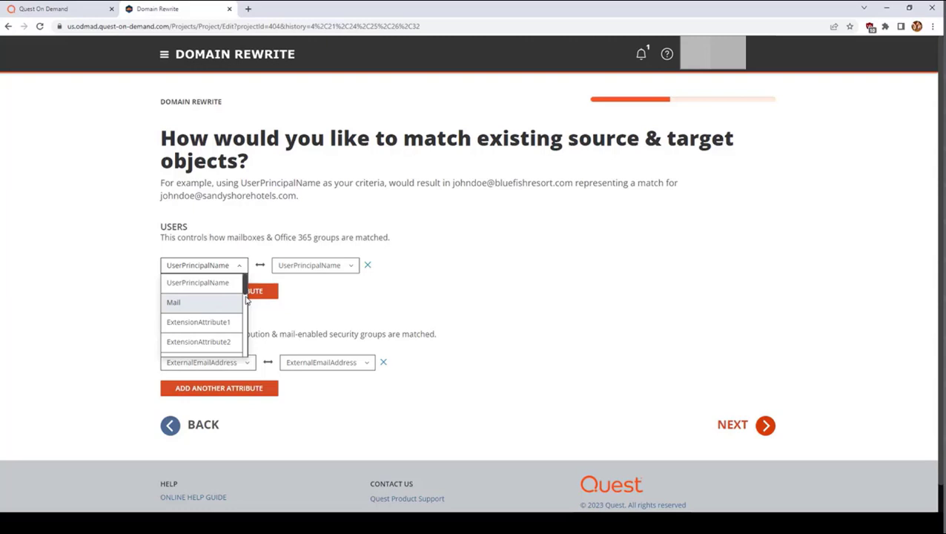
drag(247, 291, 243, 358)
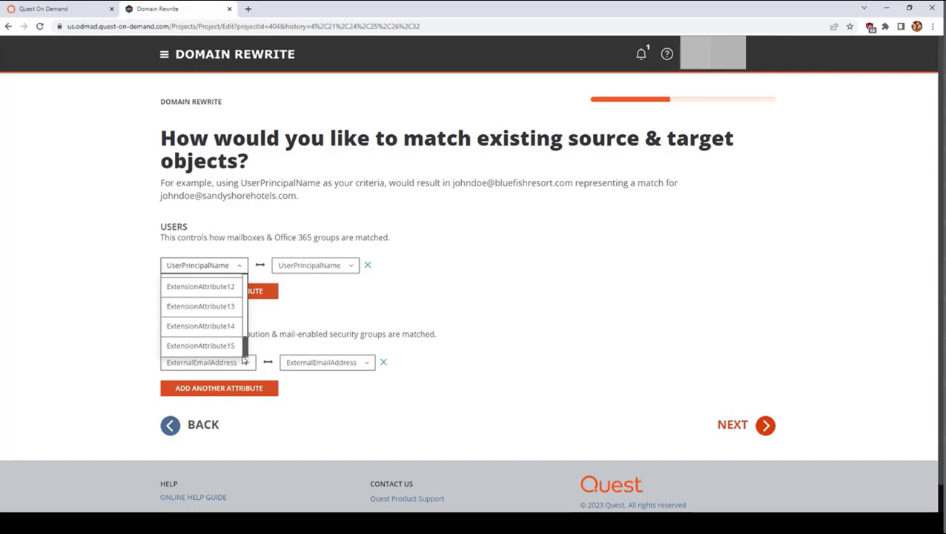
drag(244, 359, 246, 282)
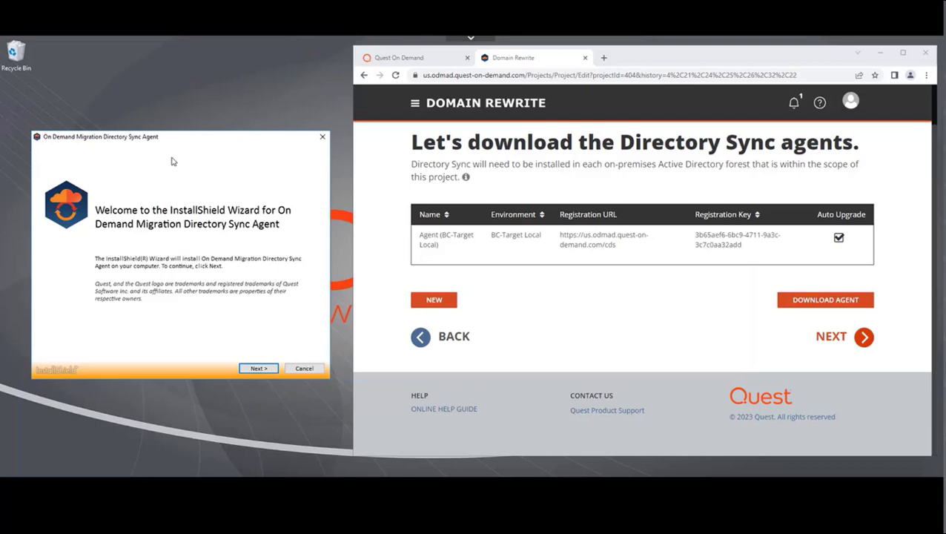
- Accept the Directory Sync agent's license agreement and supply the domain, global catalog server, username and account password
click(258, 368)
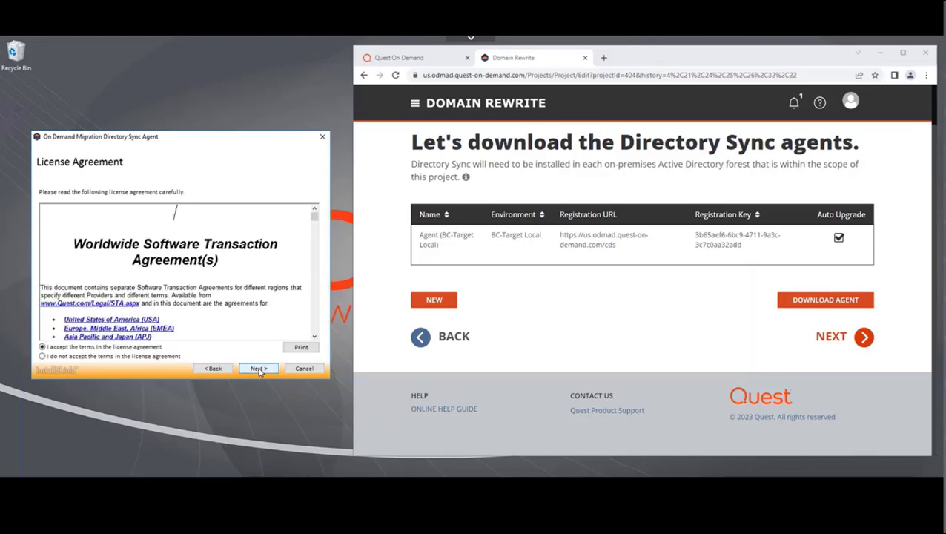
click(111, 346)
click(258, 368)
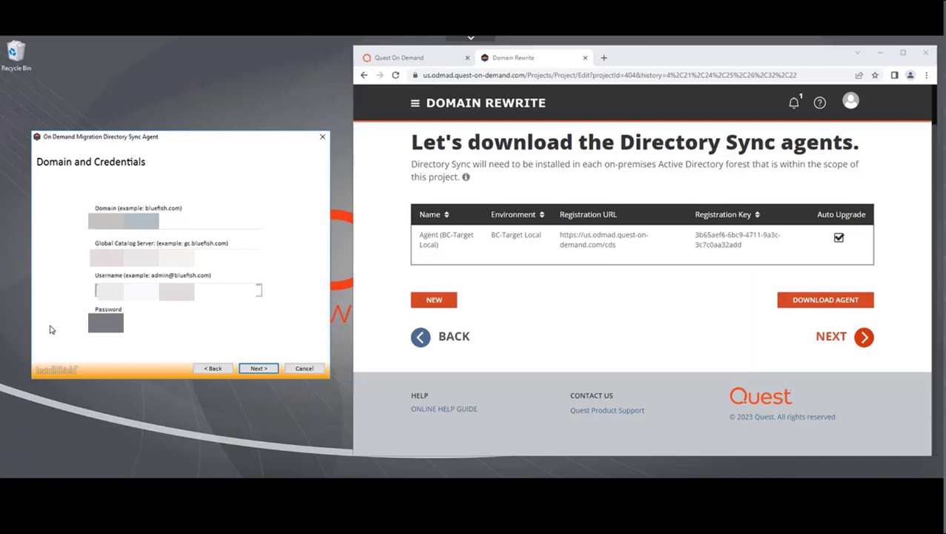
click(259, 368)
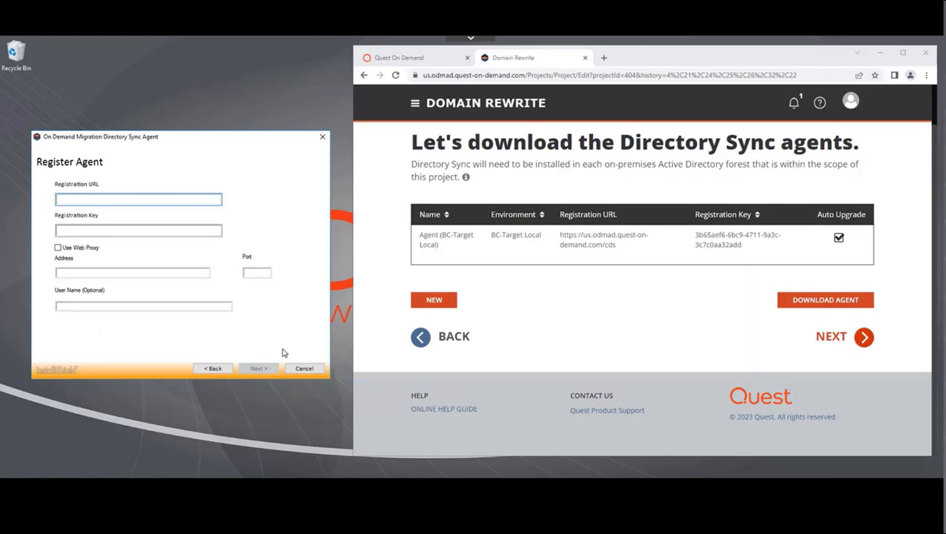
click(567, 255)
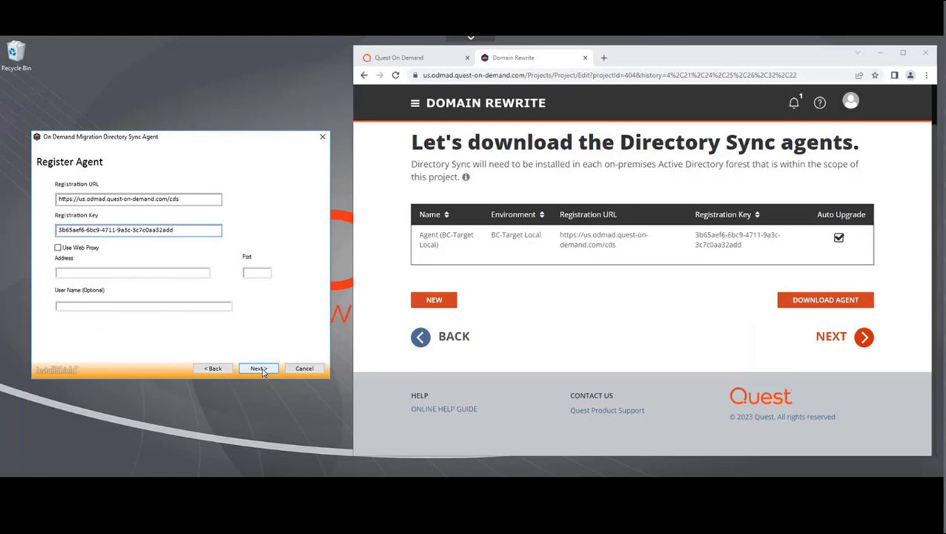
click(259, 369)
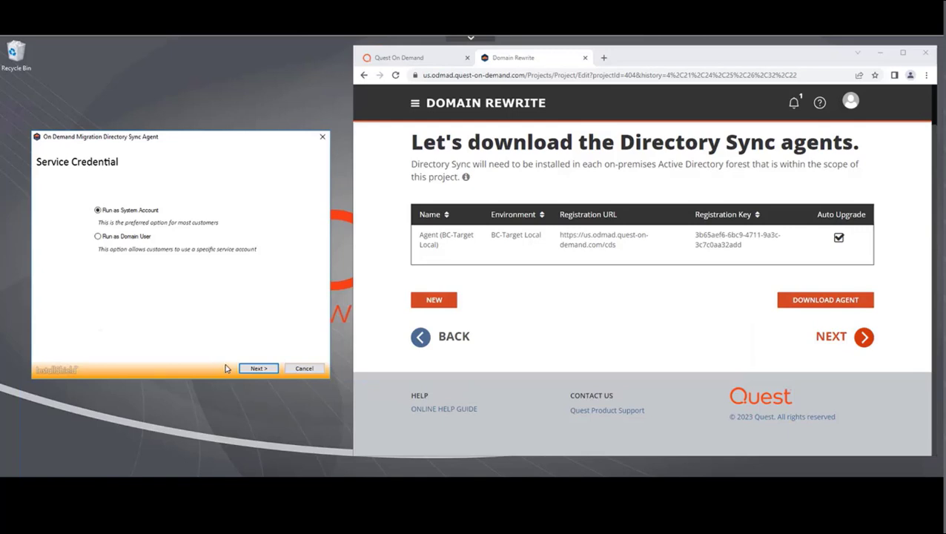
click(258, 368)
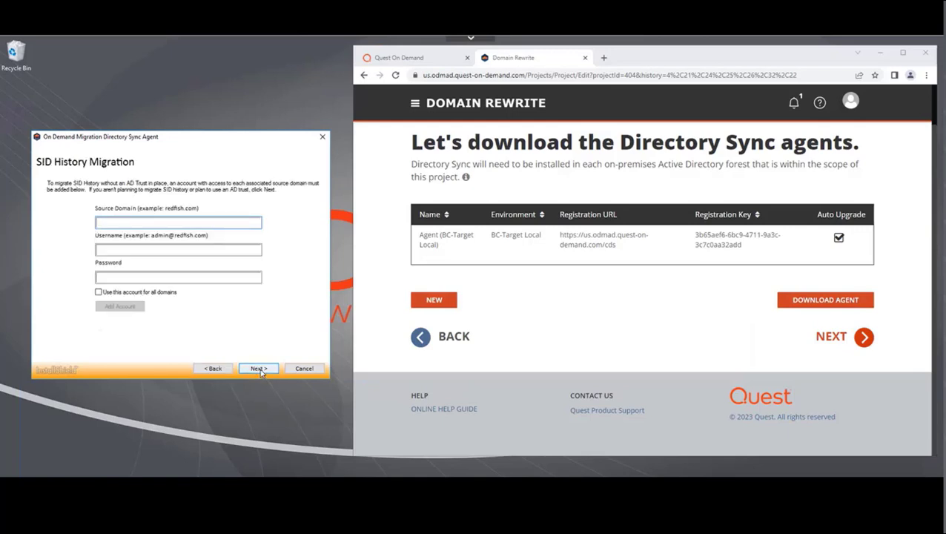
click(259, 369)
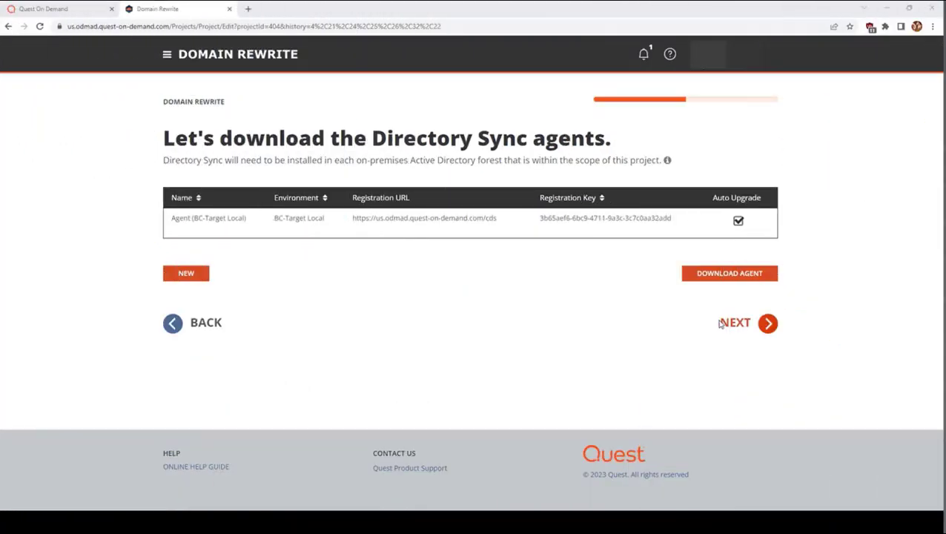
- Opt in to sharing domains between tenants and include bc-source.qsftdemo.com and bc-target.qsftdemo.com as accepted domains for DKIM signing
click(740, 324)
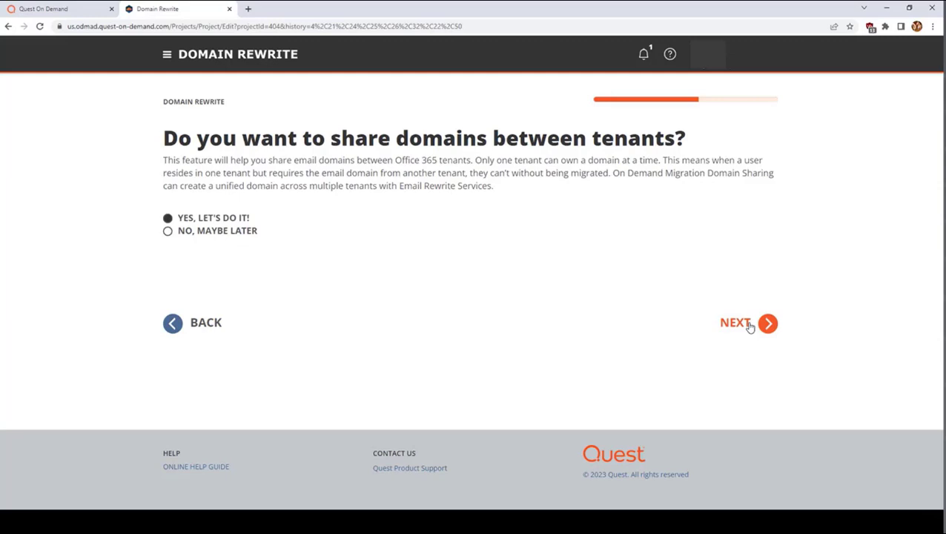
click(750, 325)
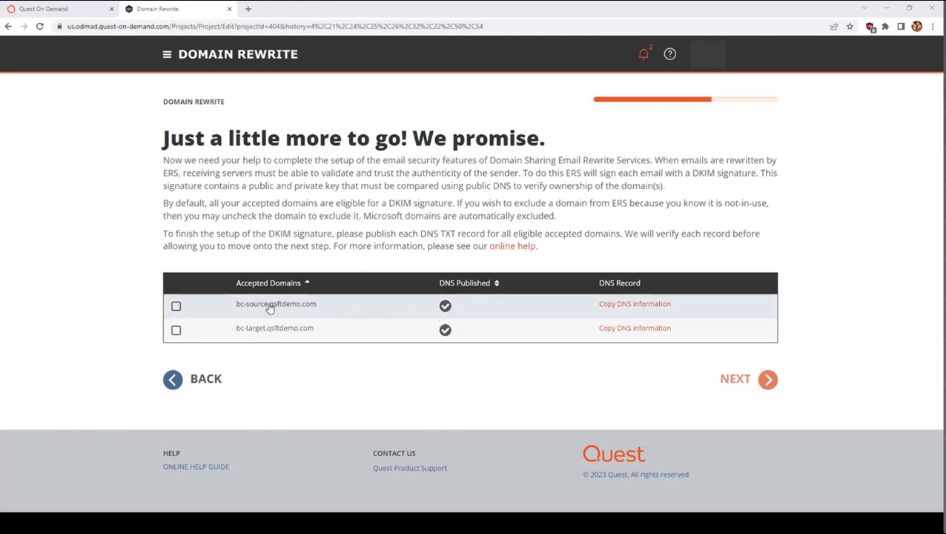
click(175, 306)
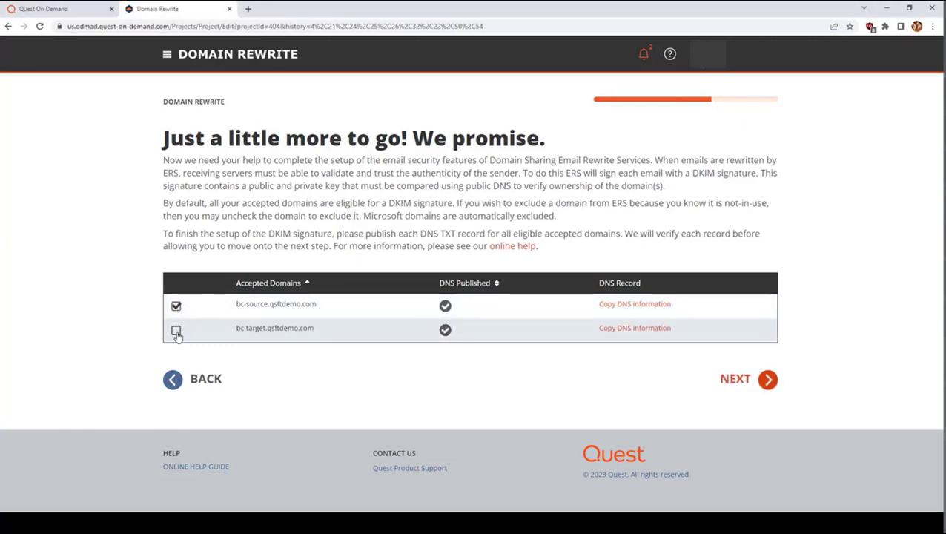
click(177, 331)
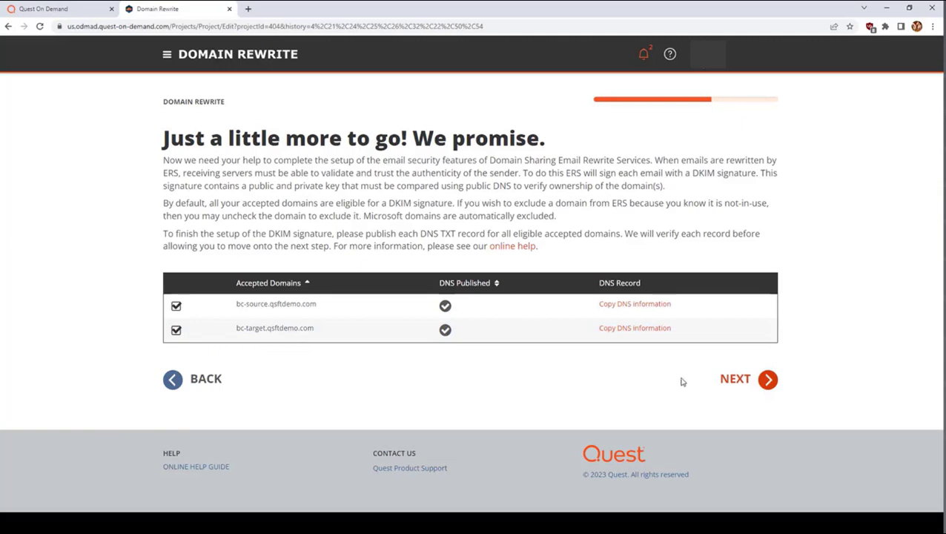
click(767, 380)
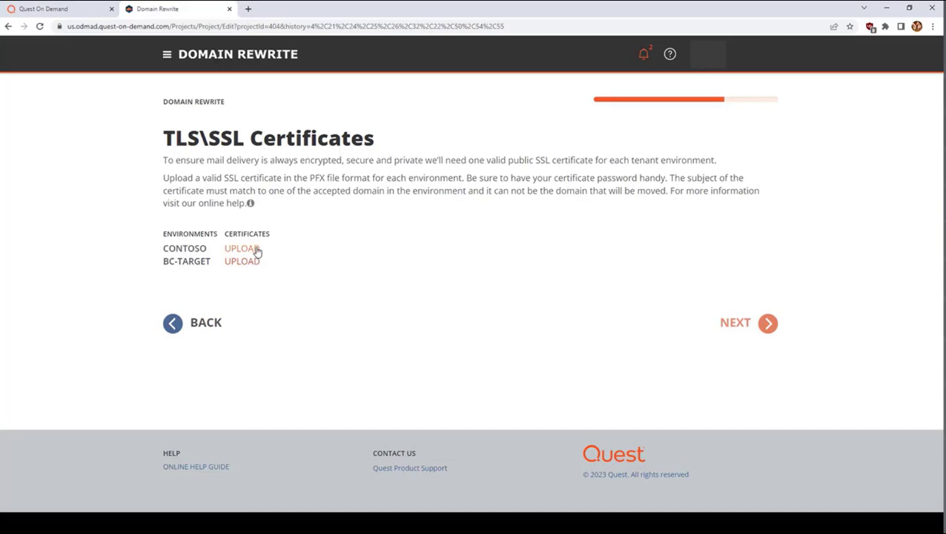
- Upload bc-source-1.pfx as the Contoso certificate and bc-target-1.pfx as the BC-Target certificate, entering each certificate password
click(243, 249)
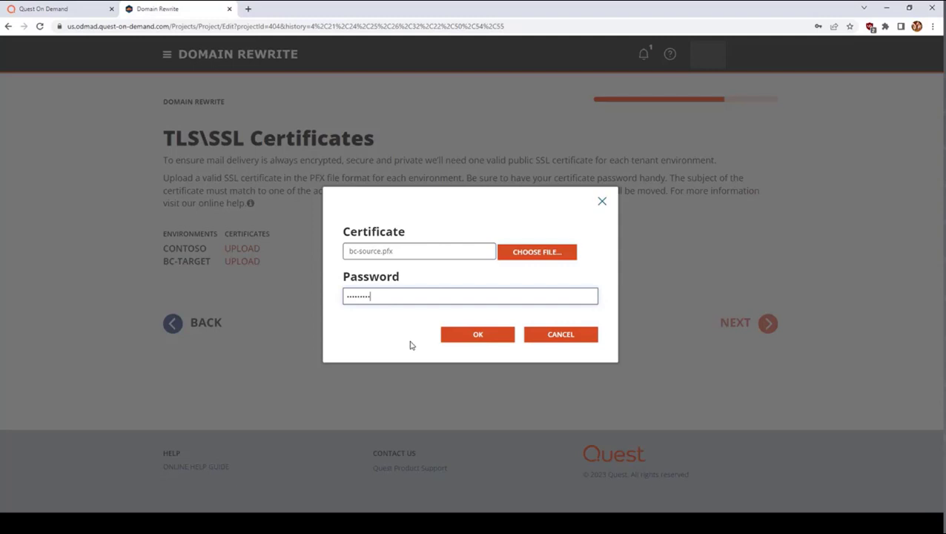
click(476, 335)
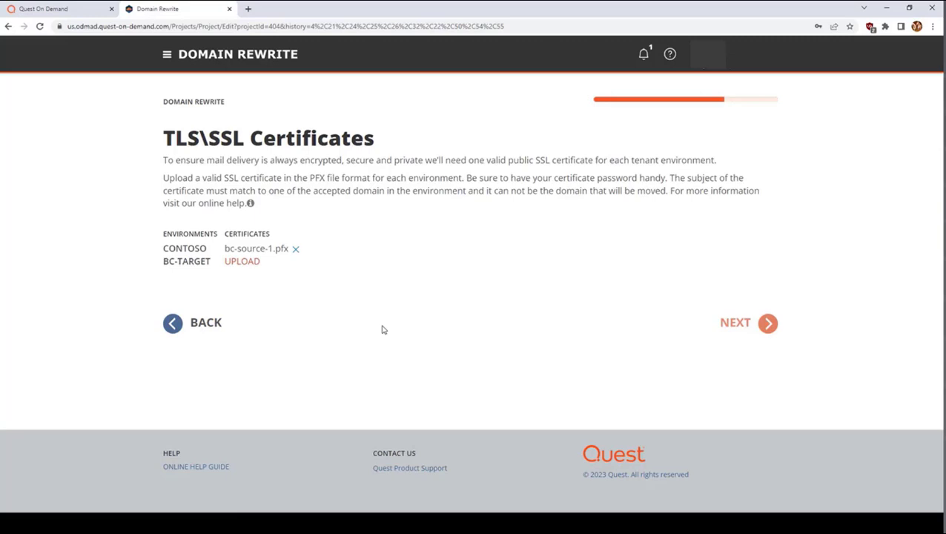
click(240, 264)
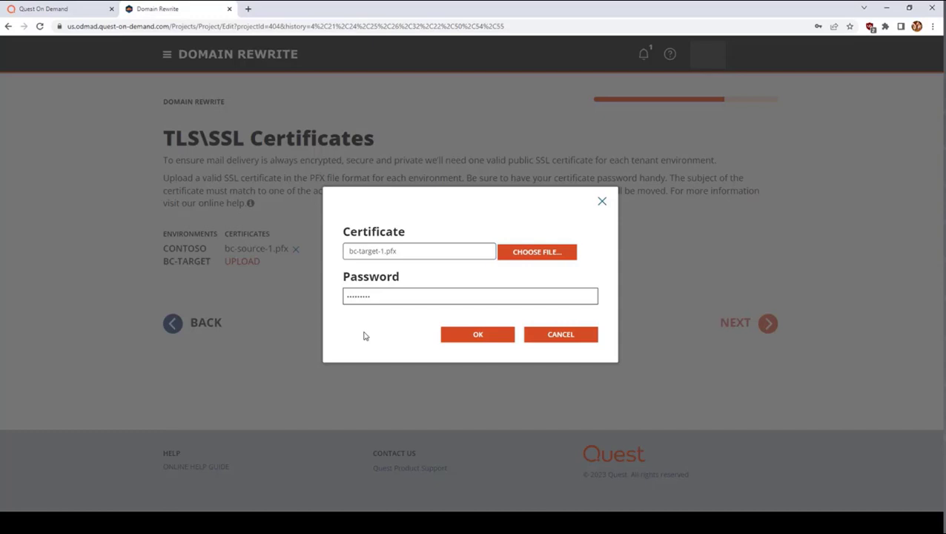
click(475, 336)
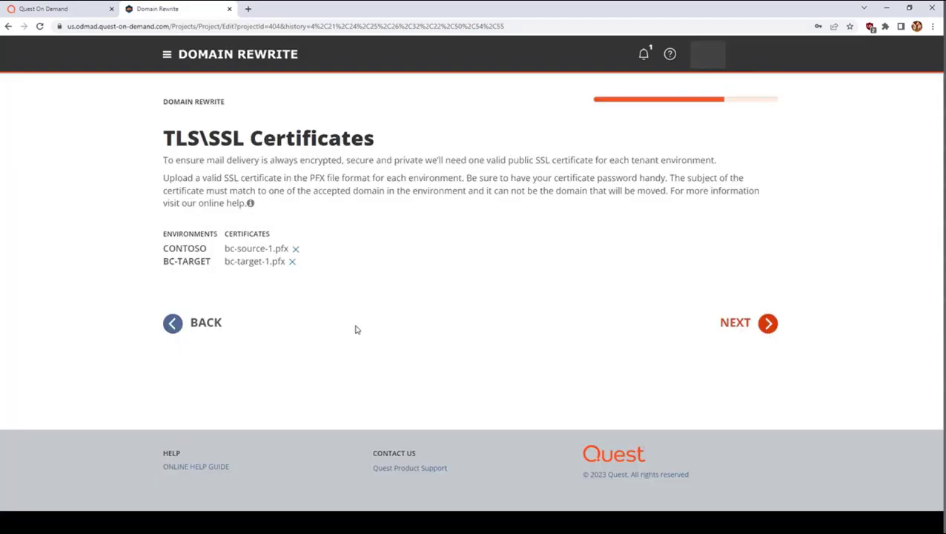
- Accept the project's configuration summary and start discovery without entering a notification email address
click(747, 324)
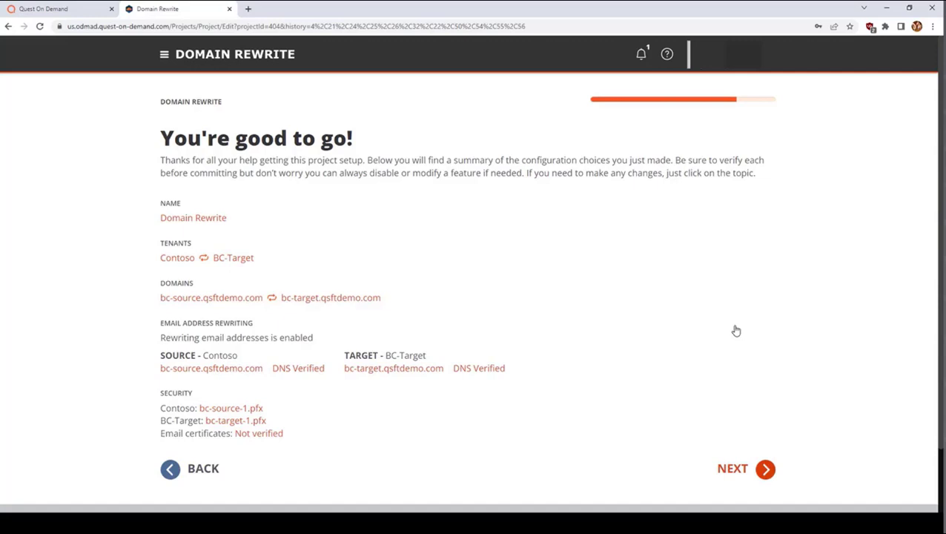
click(764, 469)
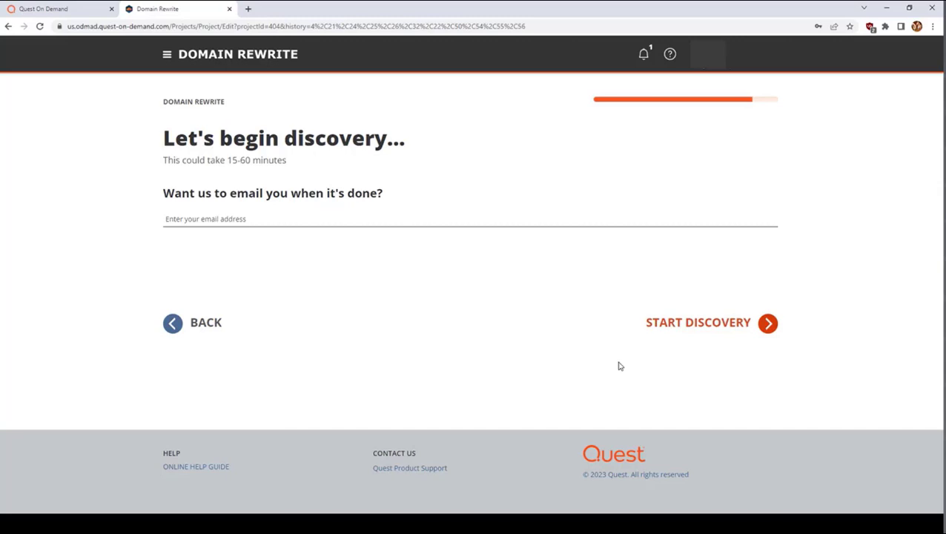
click(725, 330)
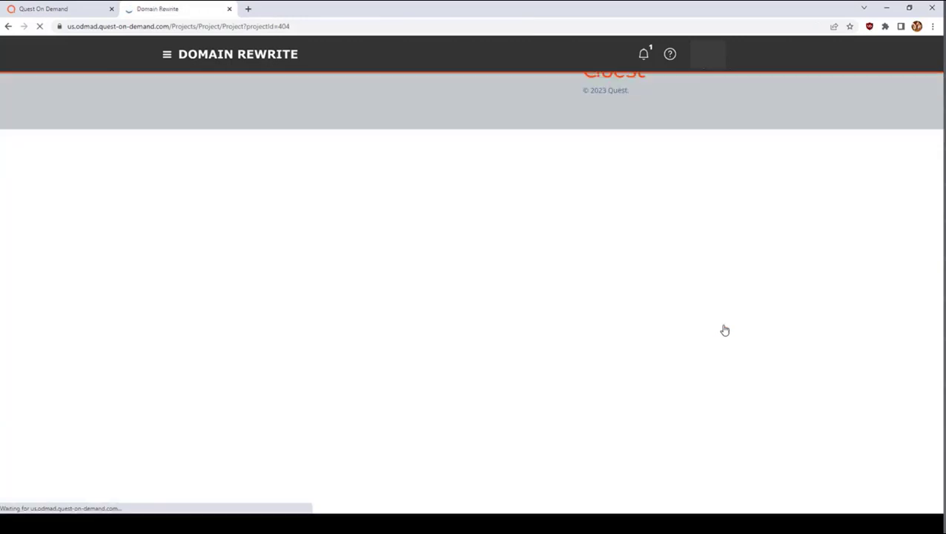